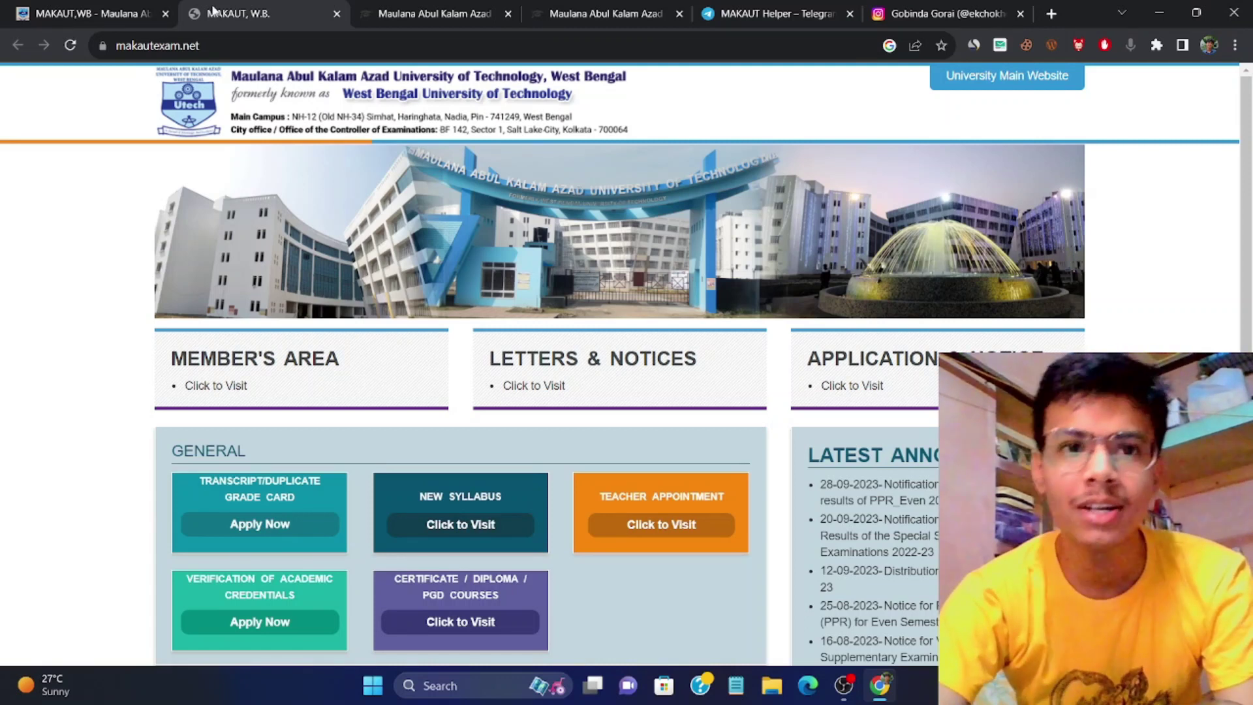
Flip between the exam start page, makautexam.net homepage and student dashboard tabs, settling on the dashboard
click(376, 8)
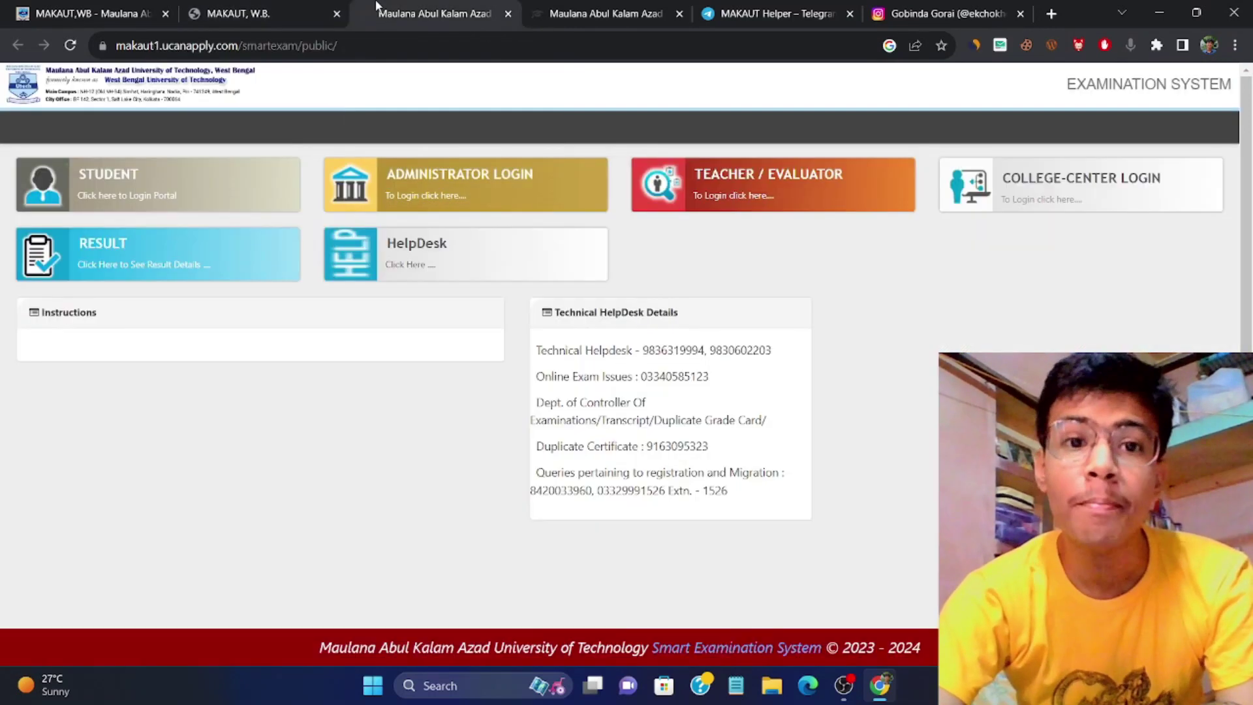
click(573, 17)
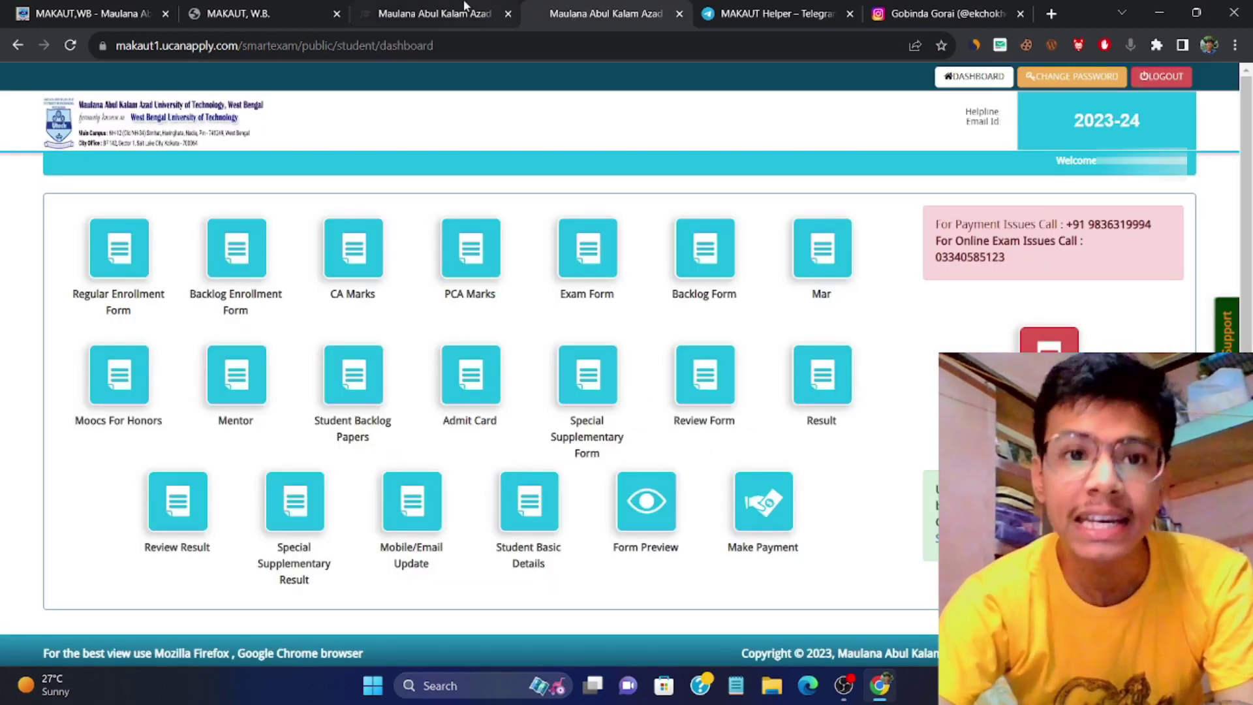
click(323, 7)
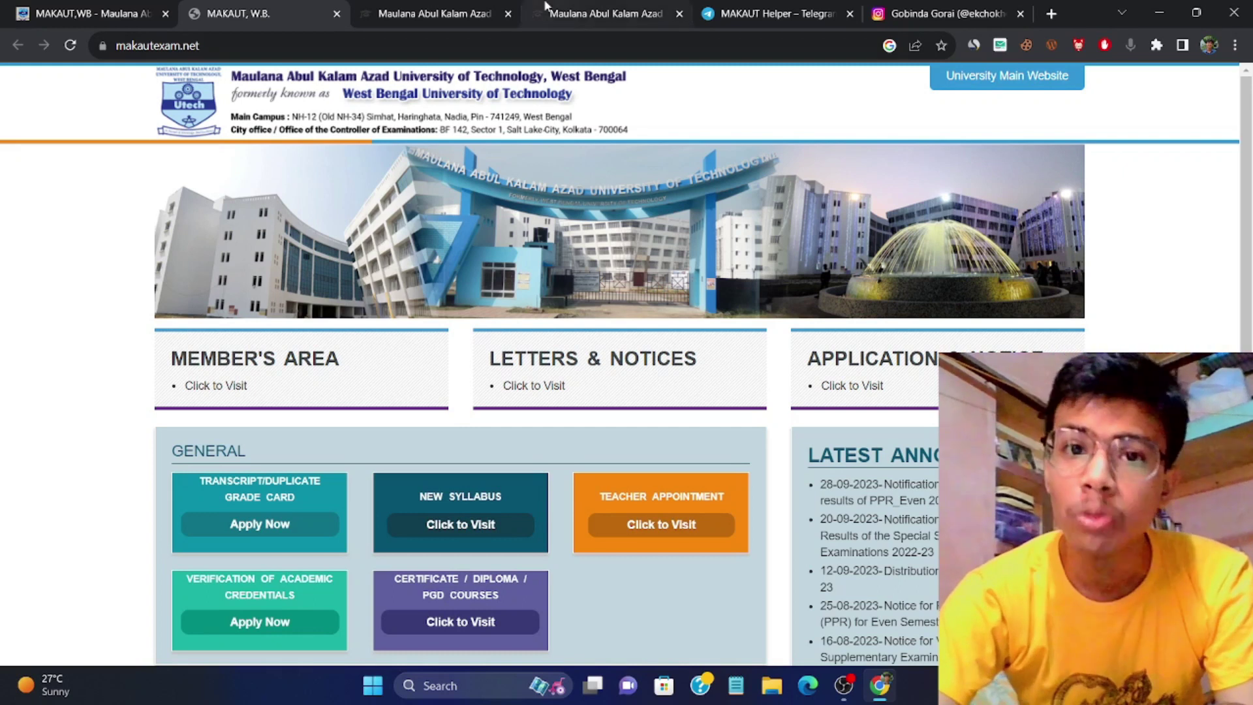
click(579, 8)
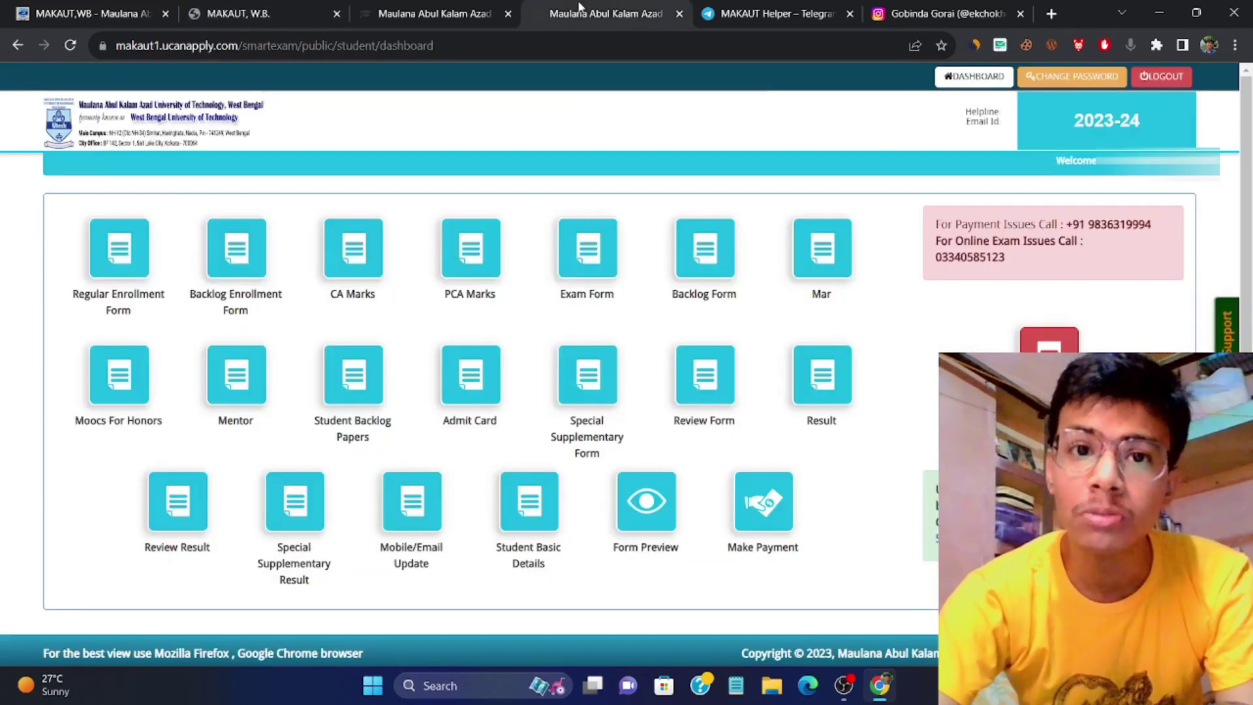
View the fifth-semester backlog enrollment preview for Structural Analysis - I, then show the exam start page
click(242, 281)
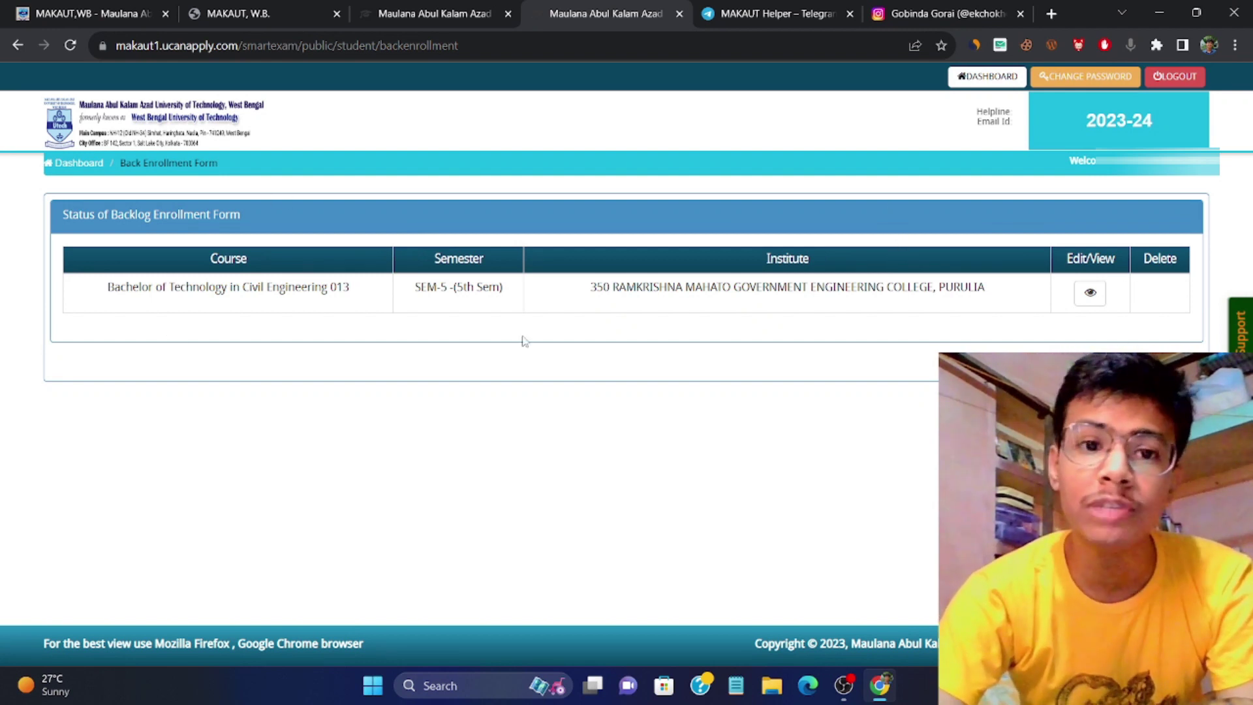
click(1090, 293)
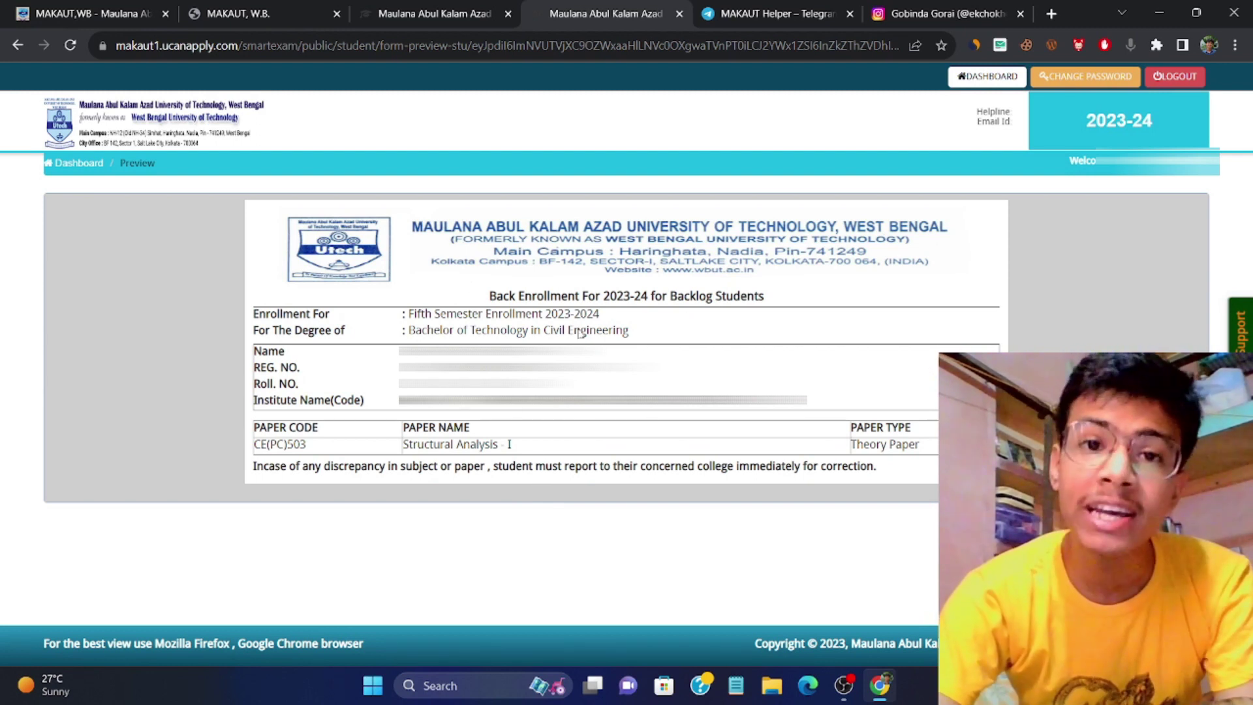
click(421, 12)
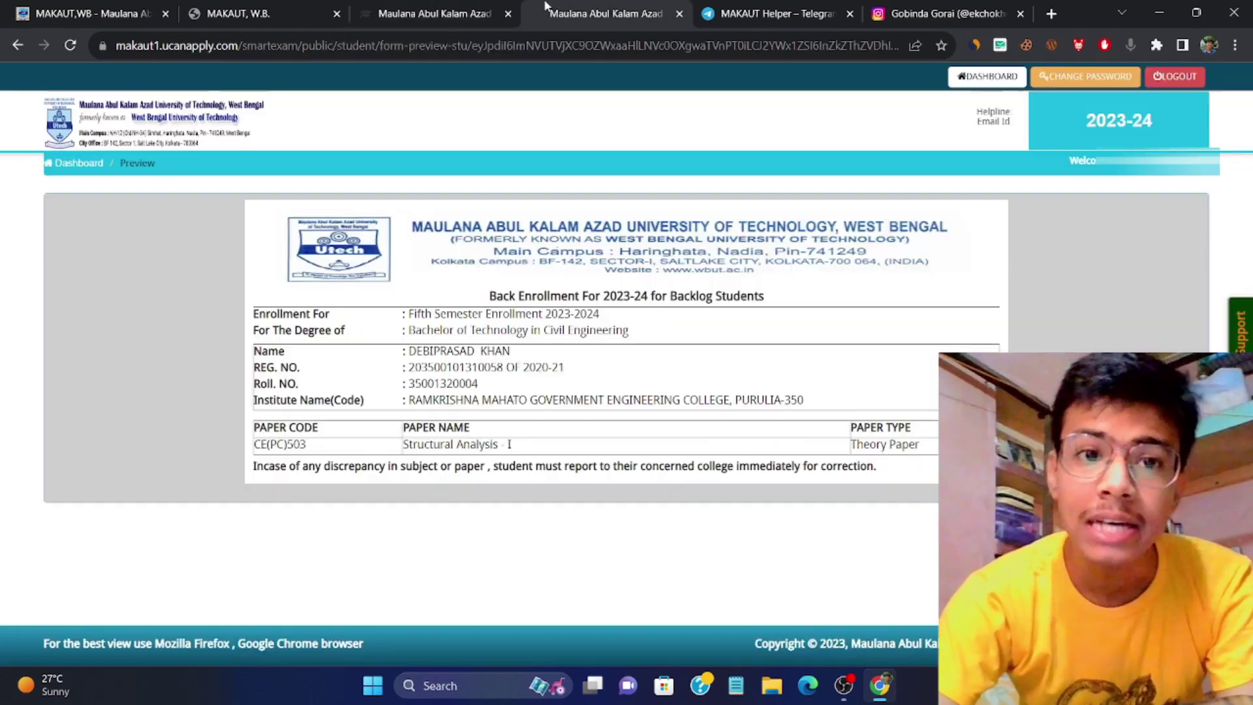
Return from the backlog preview to the student dashboard, then show the makautexam.net homepage
click(568, 14)
click(88, 162)
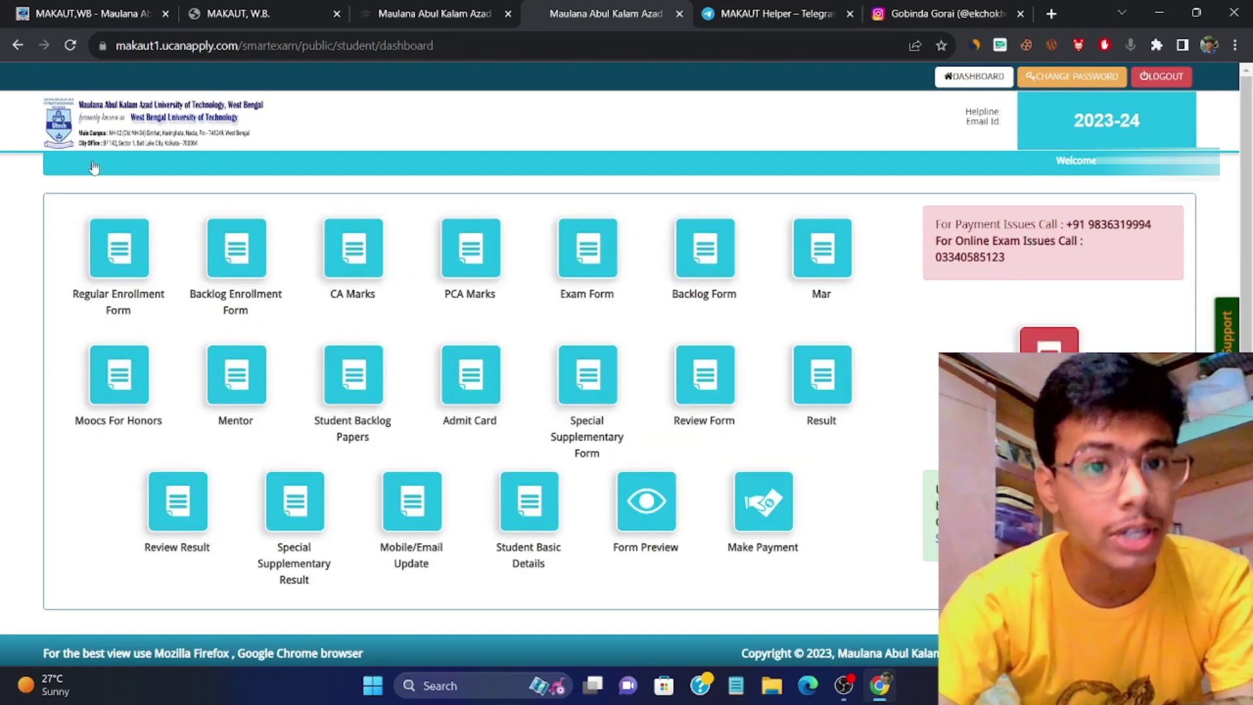
click(245, 14)
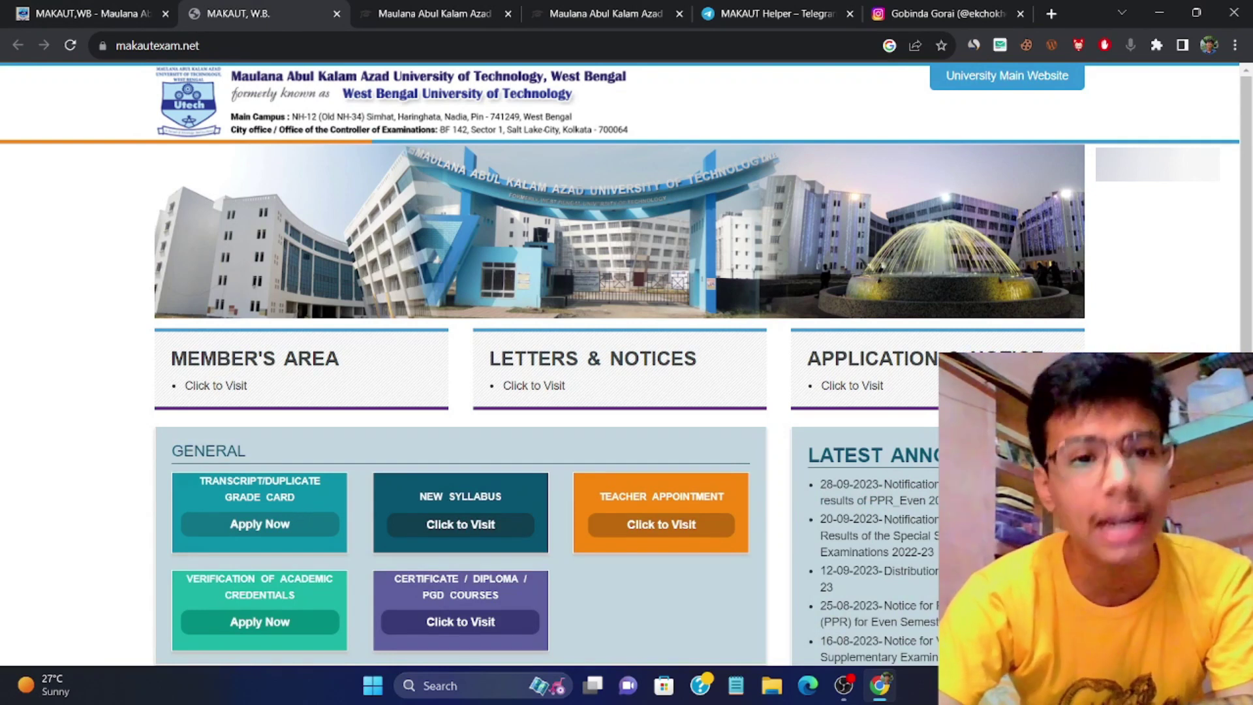
Bring the ucanapply student dashboard tab with its forms grid to the front
click(609, 16)
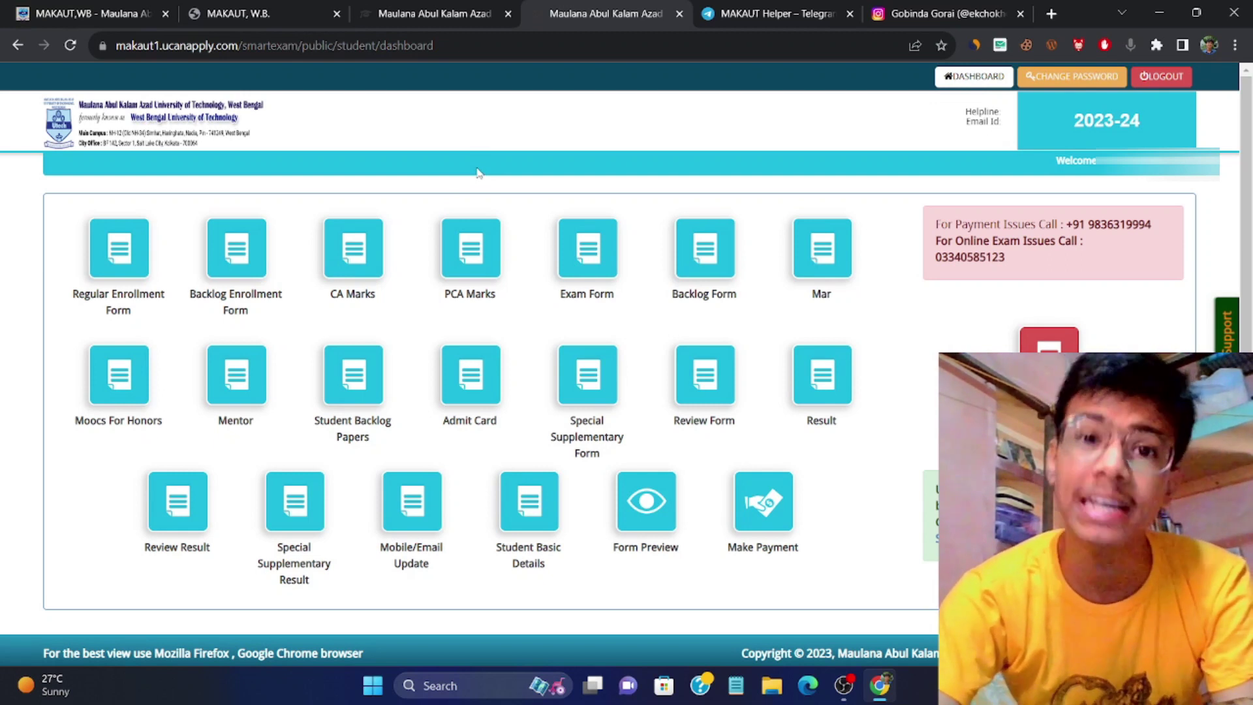
Show the MAKAUT Helper Telegram channel and its October 14 backlog-enrollment-live post
click(726, 13)
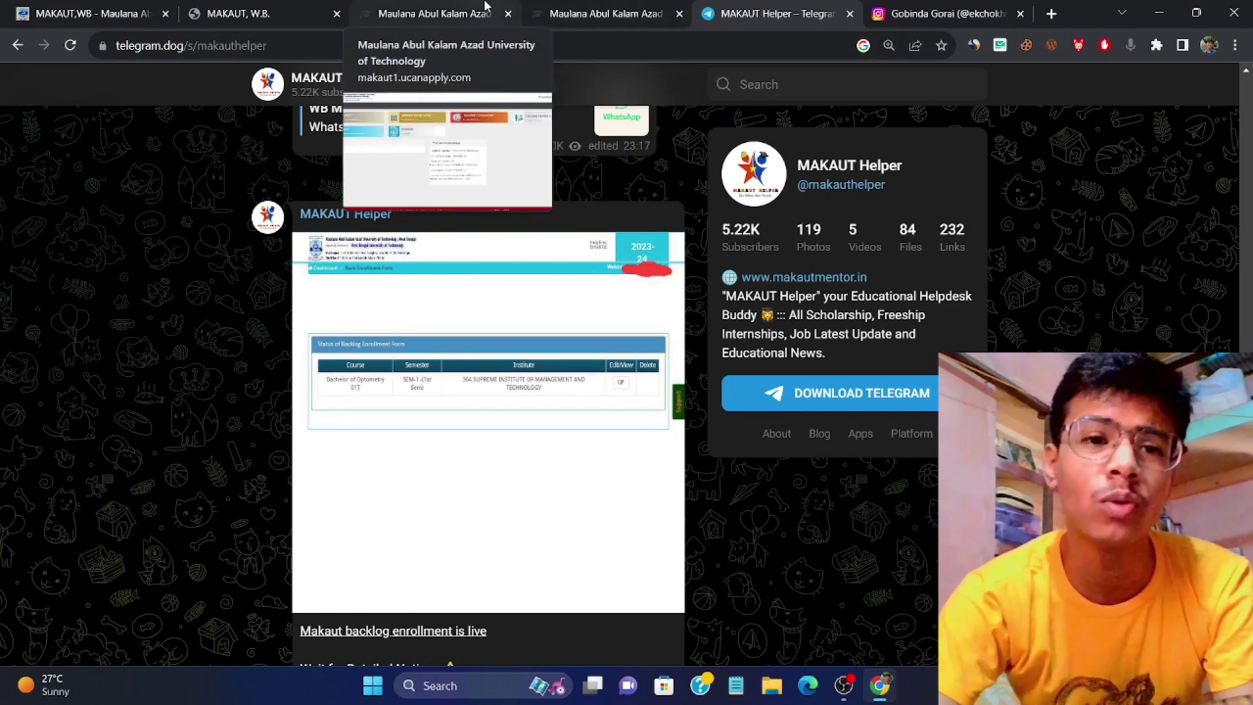
click(946, 10)
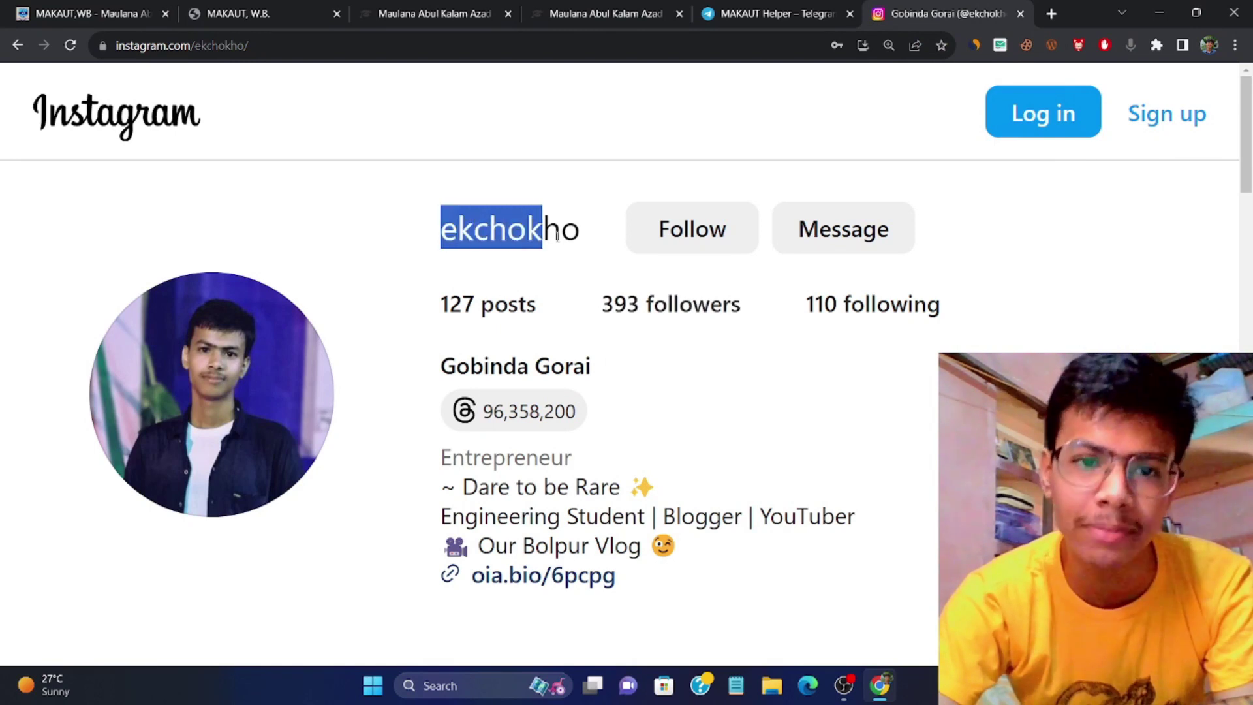
drag(440, 228, 581, 229)
click(607, 11)
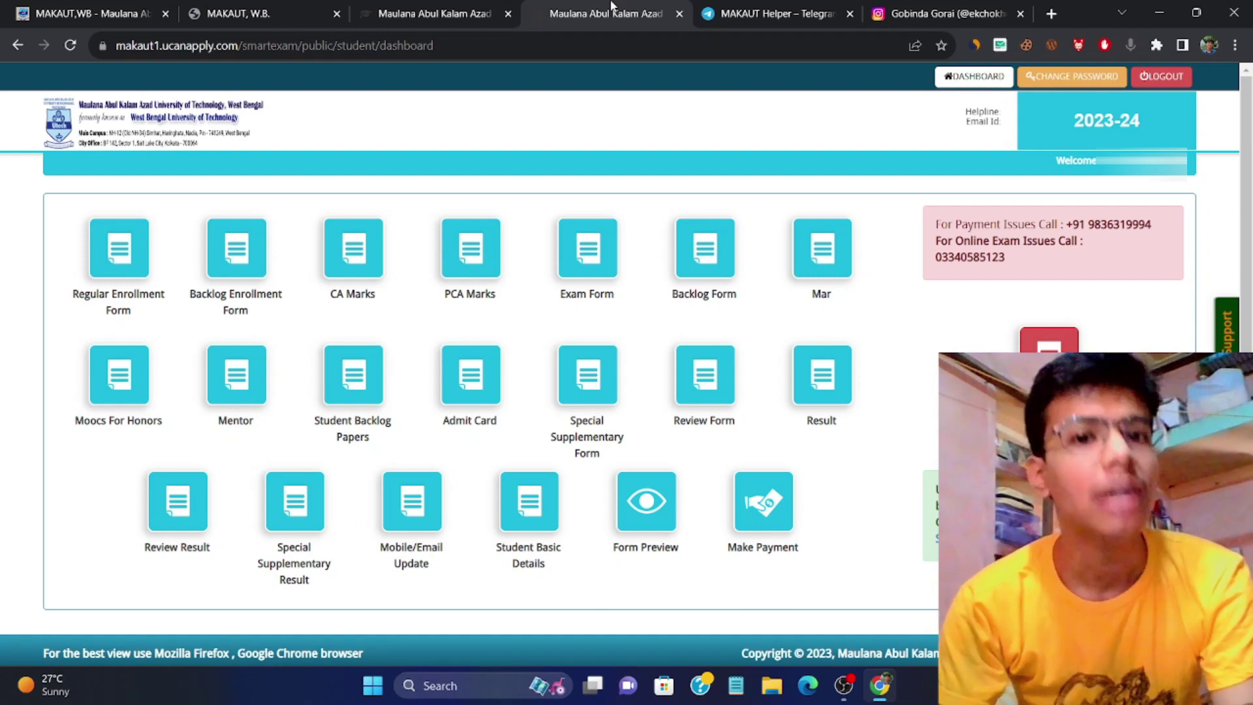
click(199, 13)
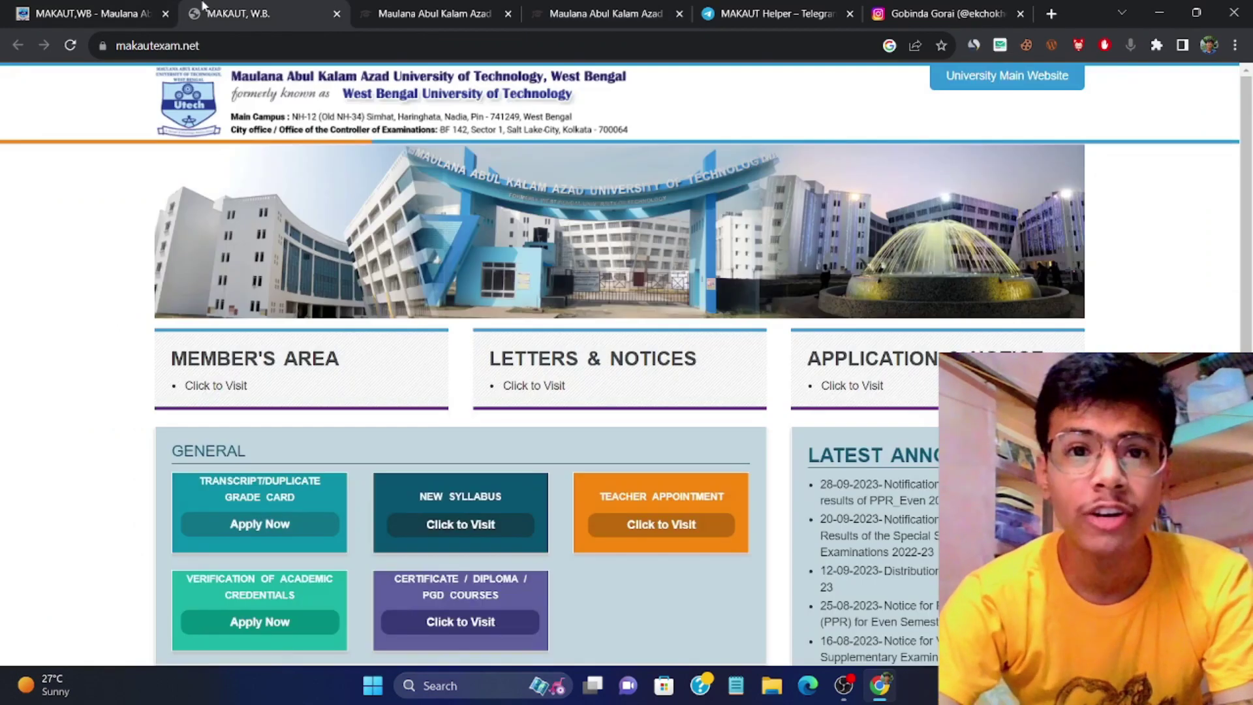